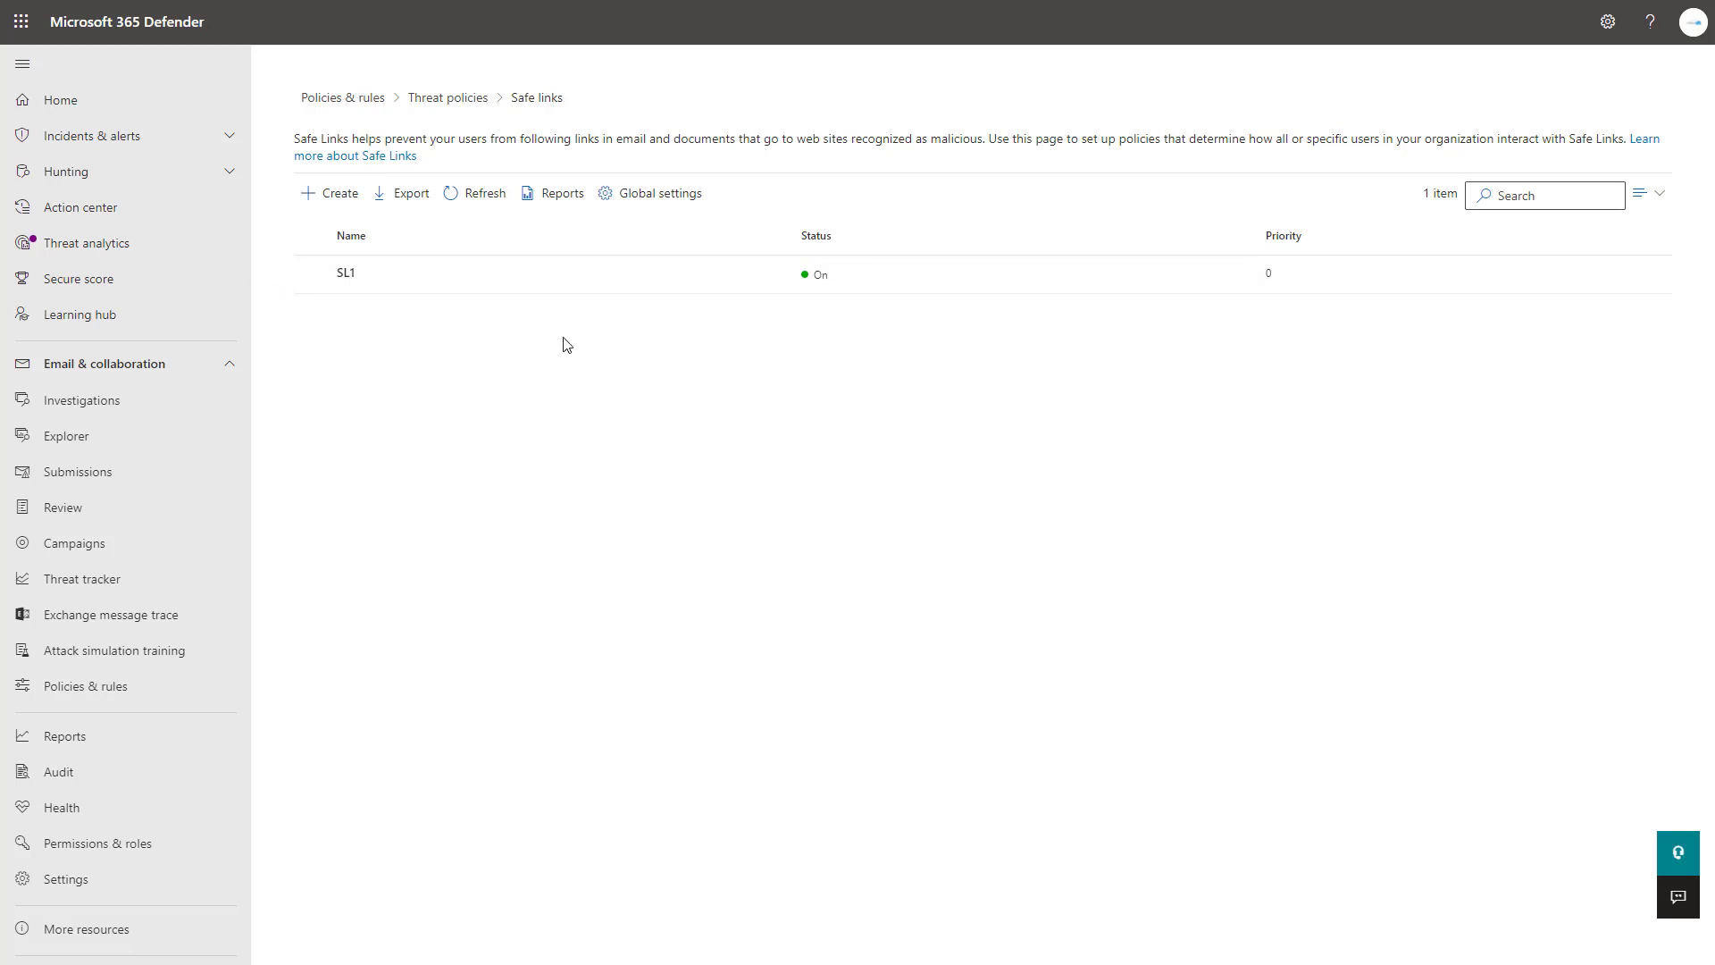
Start a new Safe Links policy named 'Safe Links Default'
click(310, 193)
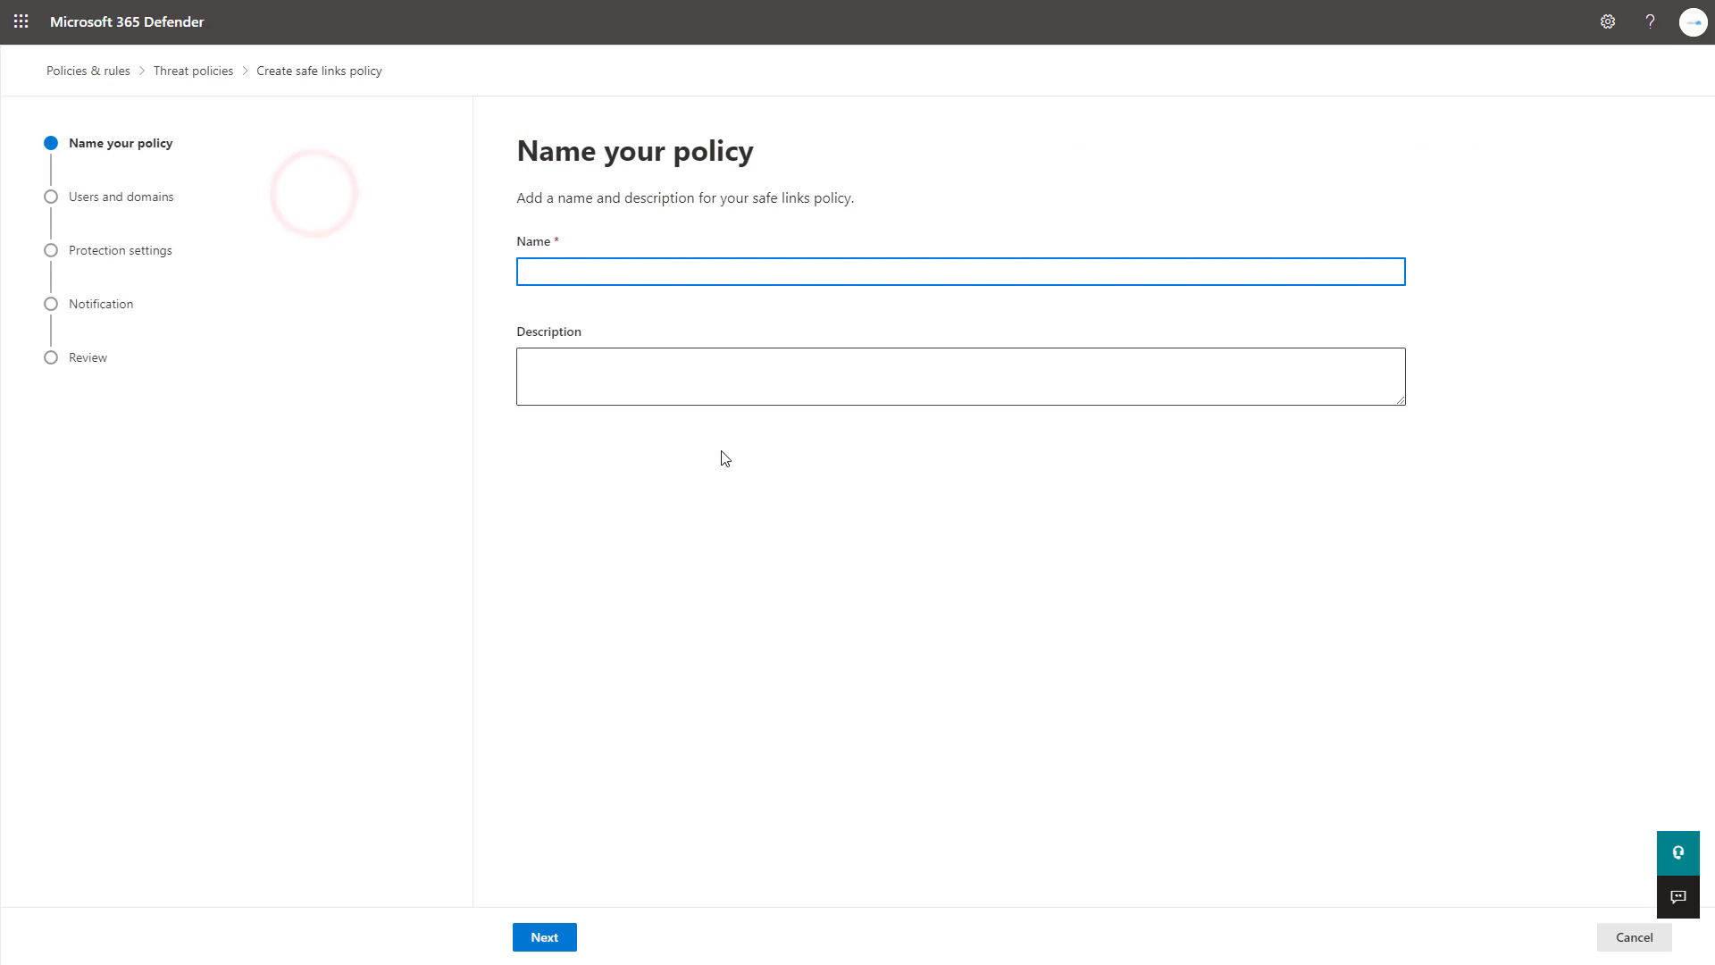
text(Safe Links Default)
click(564, 938)
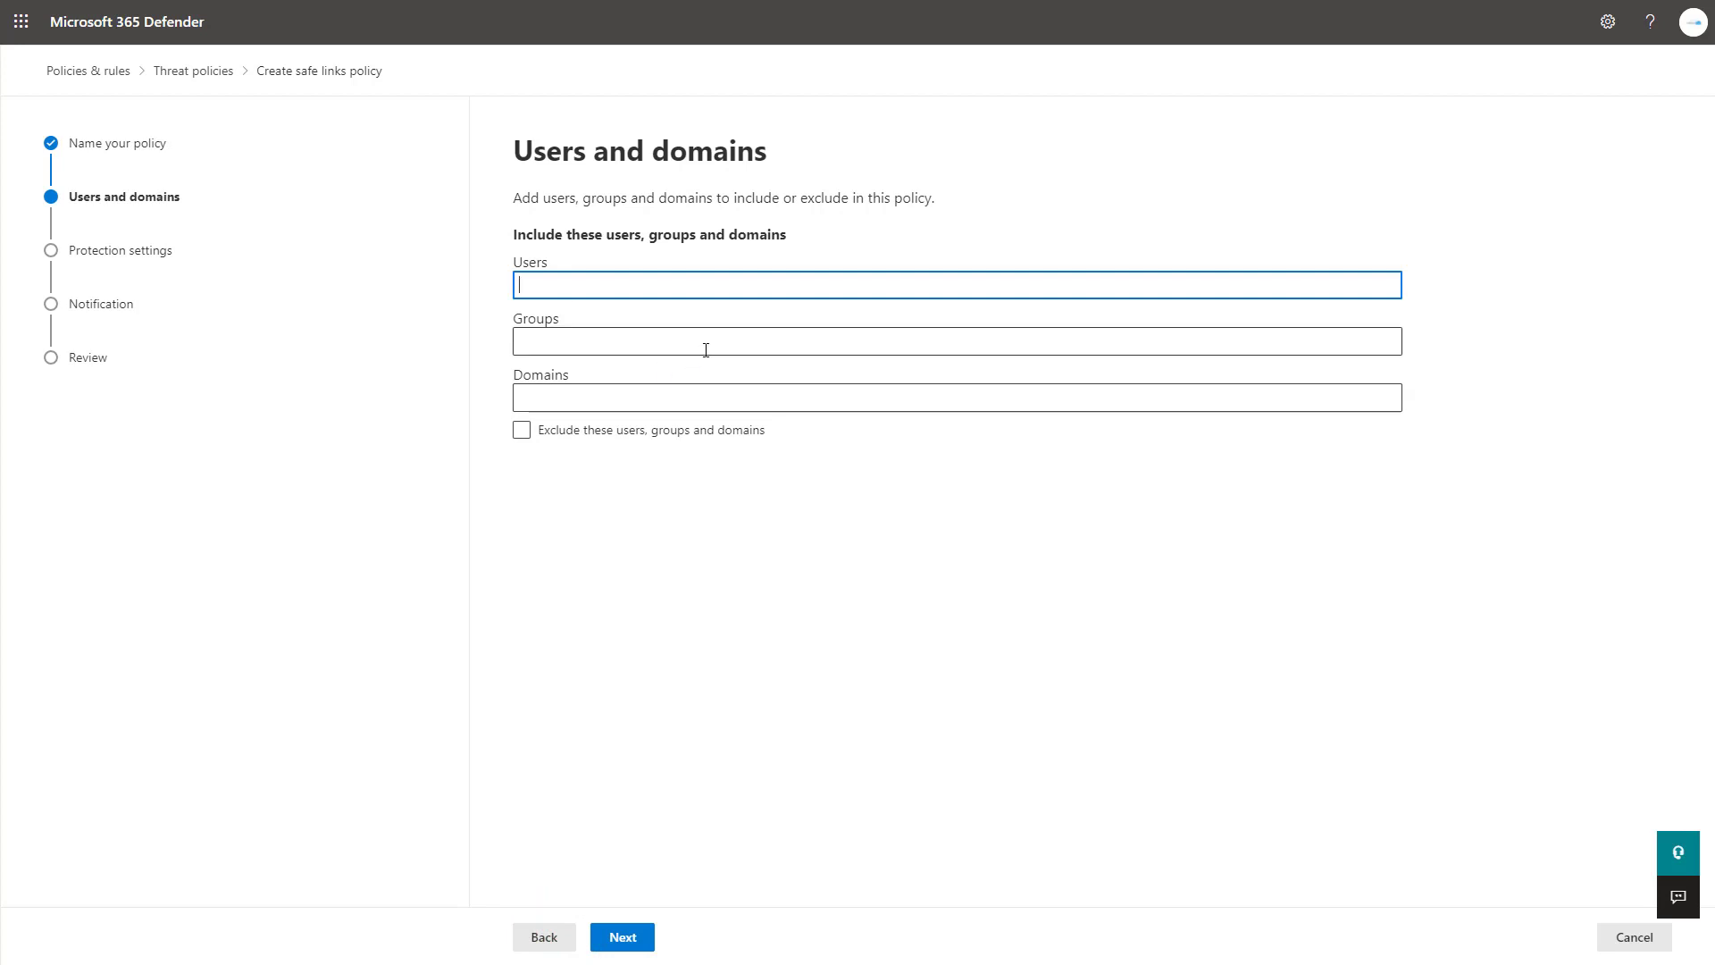
Include the tminus365.com domain in the policy and continue to protection settings
click(674, 390)
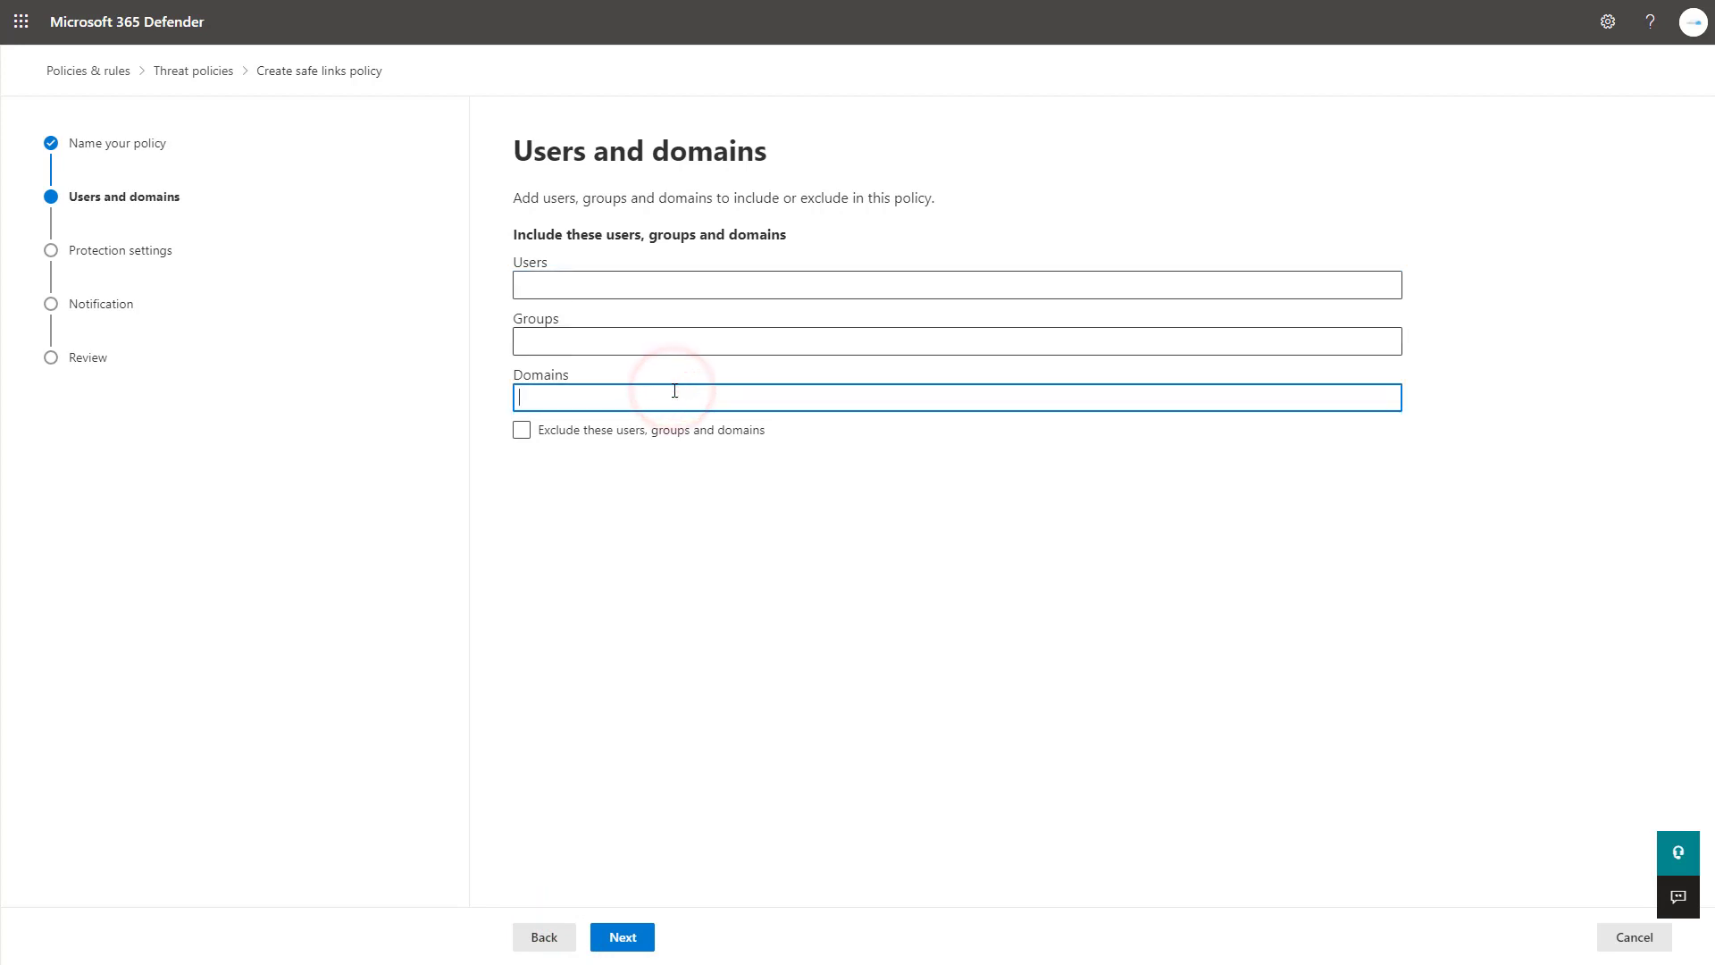
text(tmin)
key(BackSpace)
key(BackSpace)
key(BackSpace)
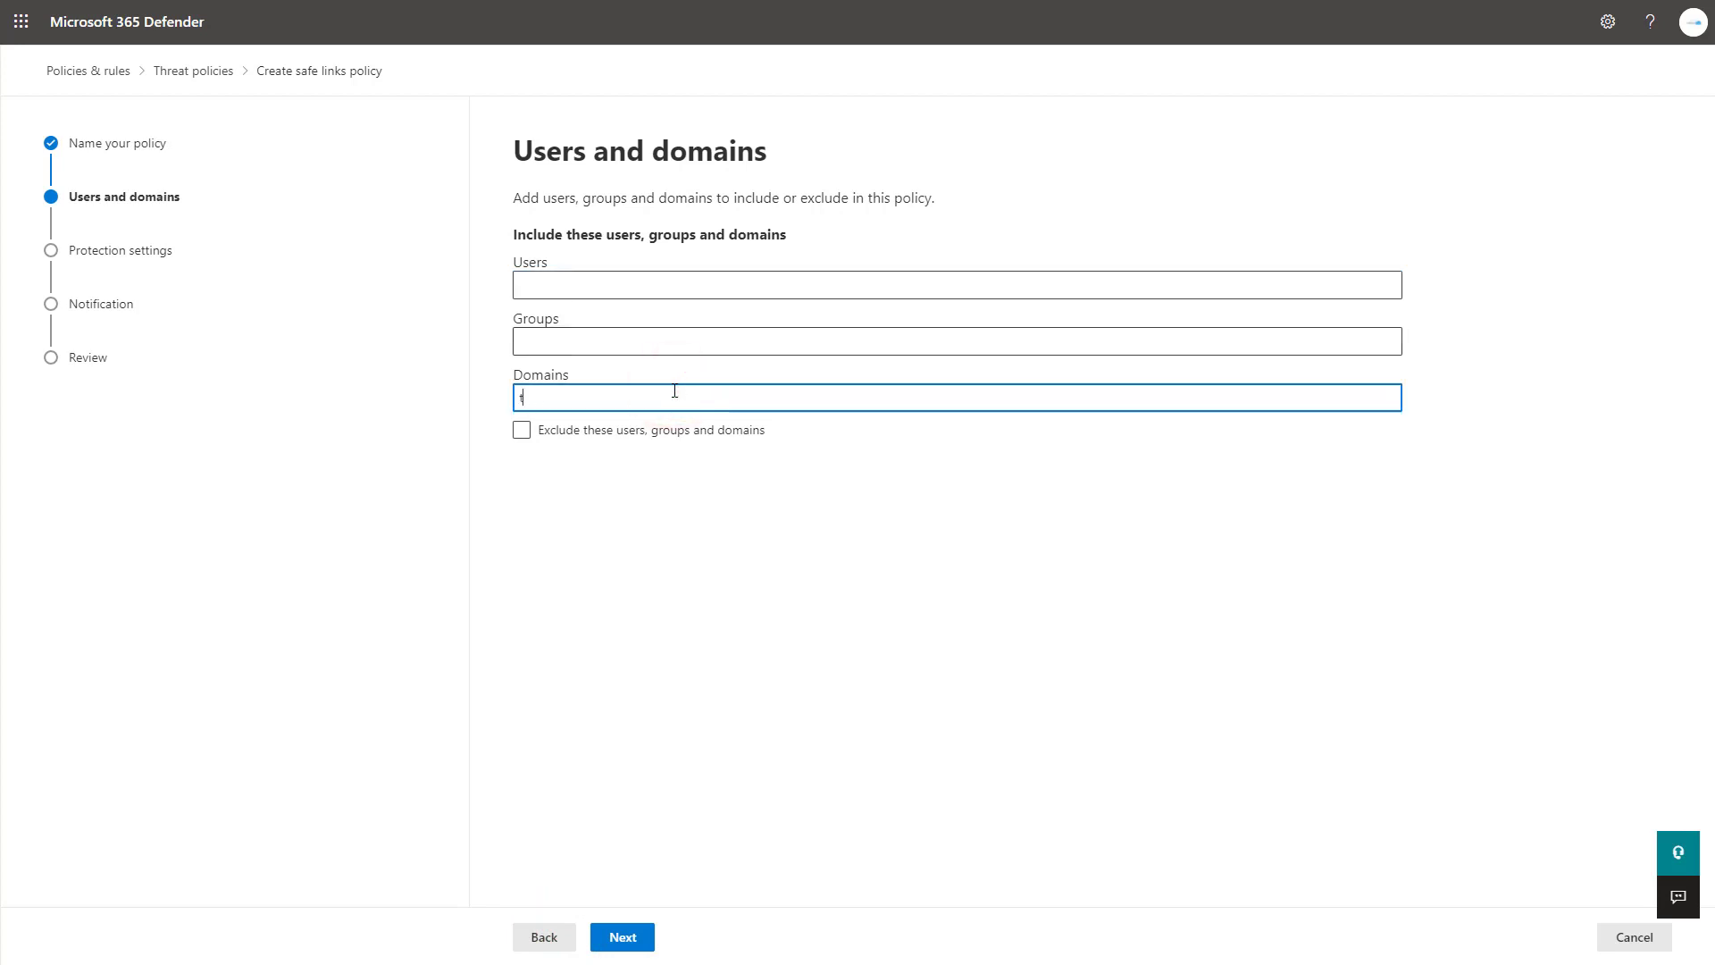
text(minus)
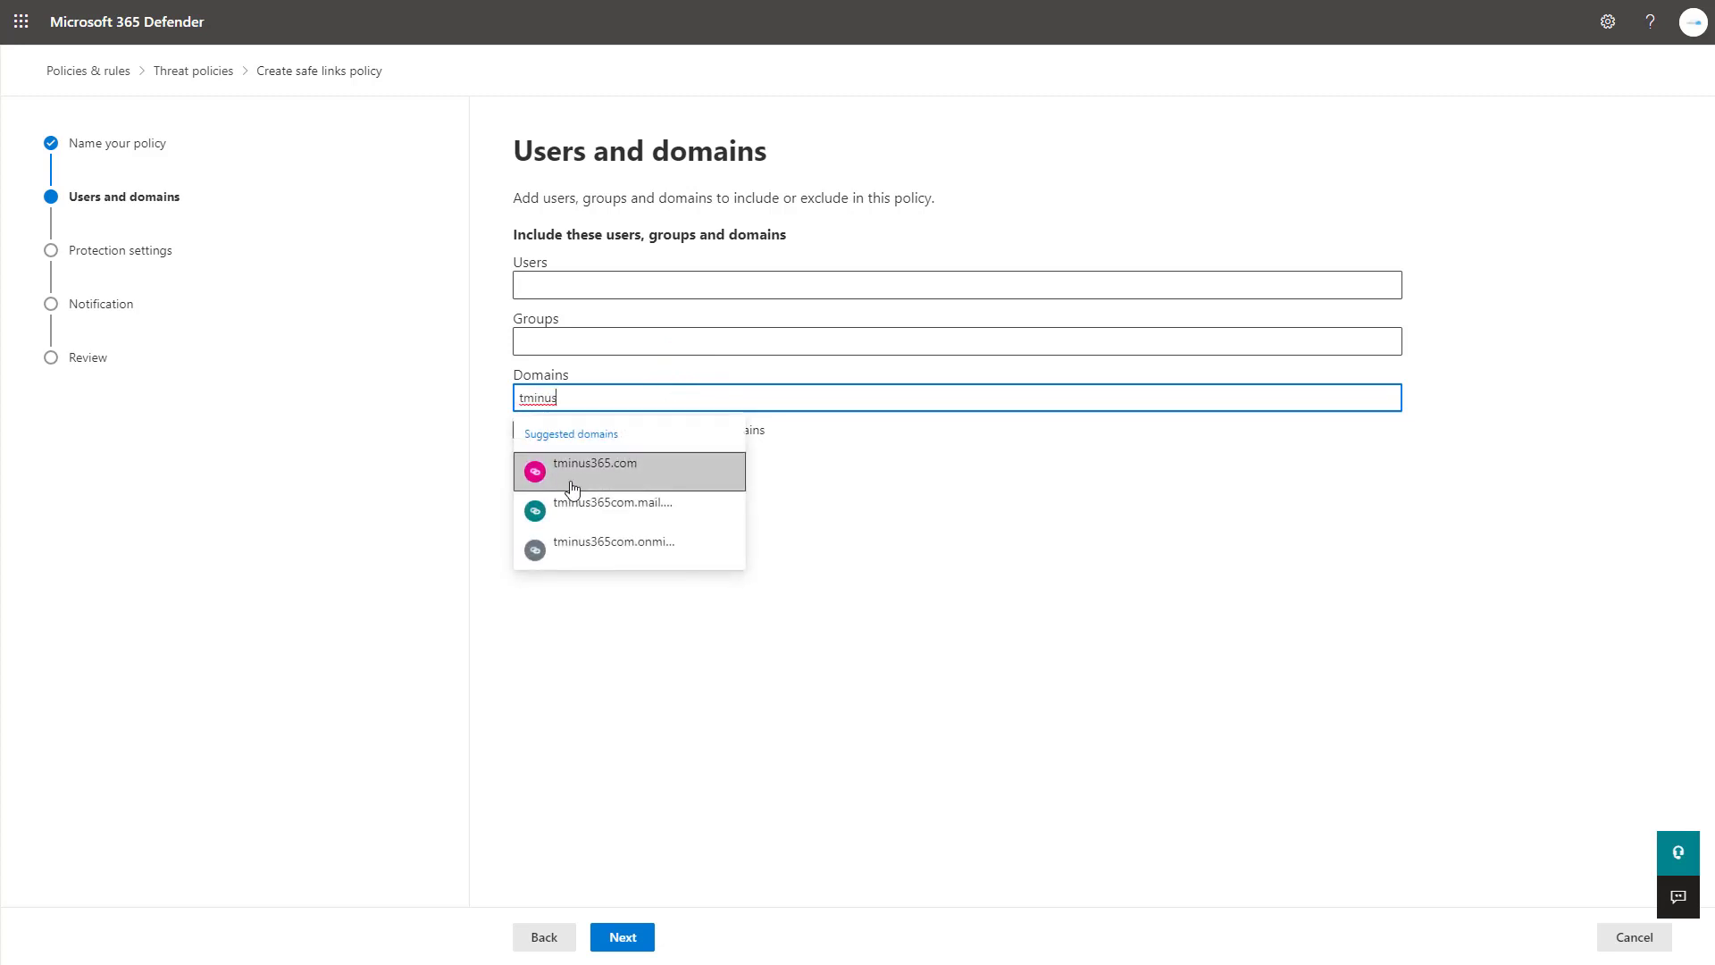
click(570, 482)
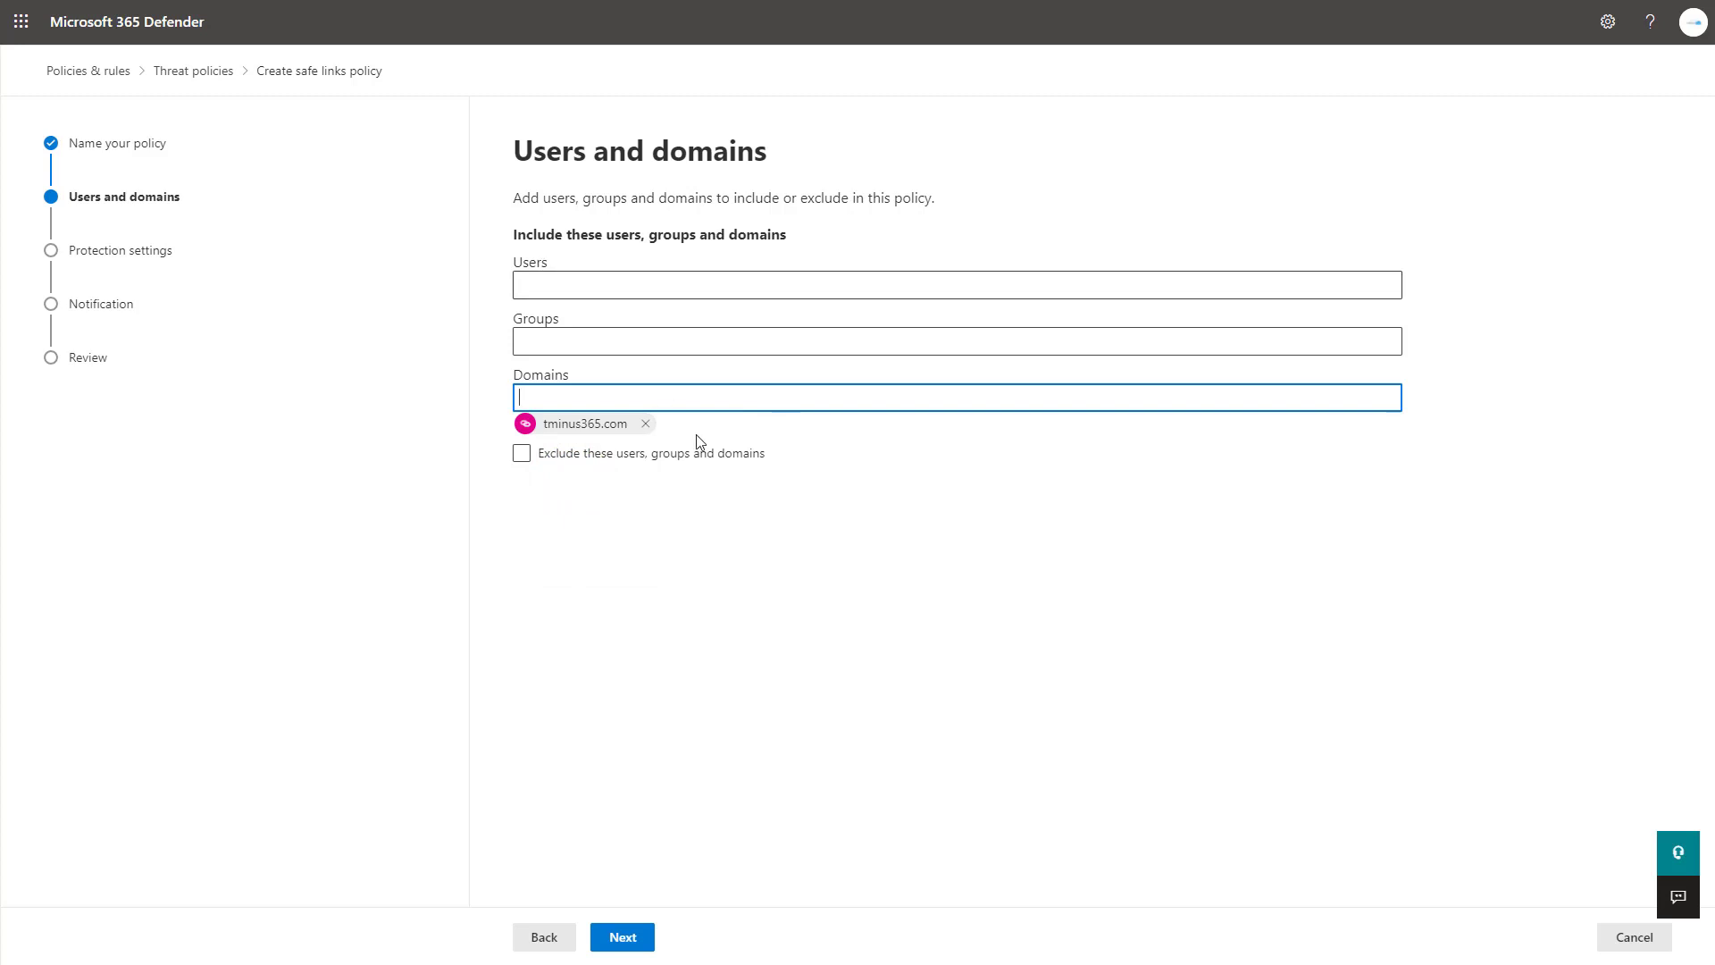
click(733, 457)
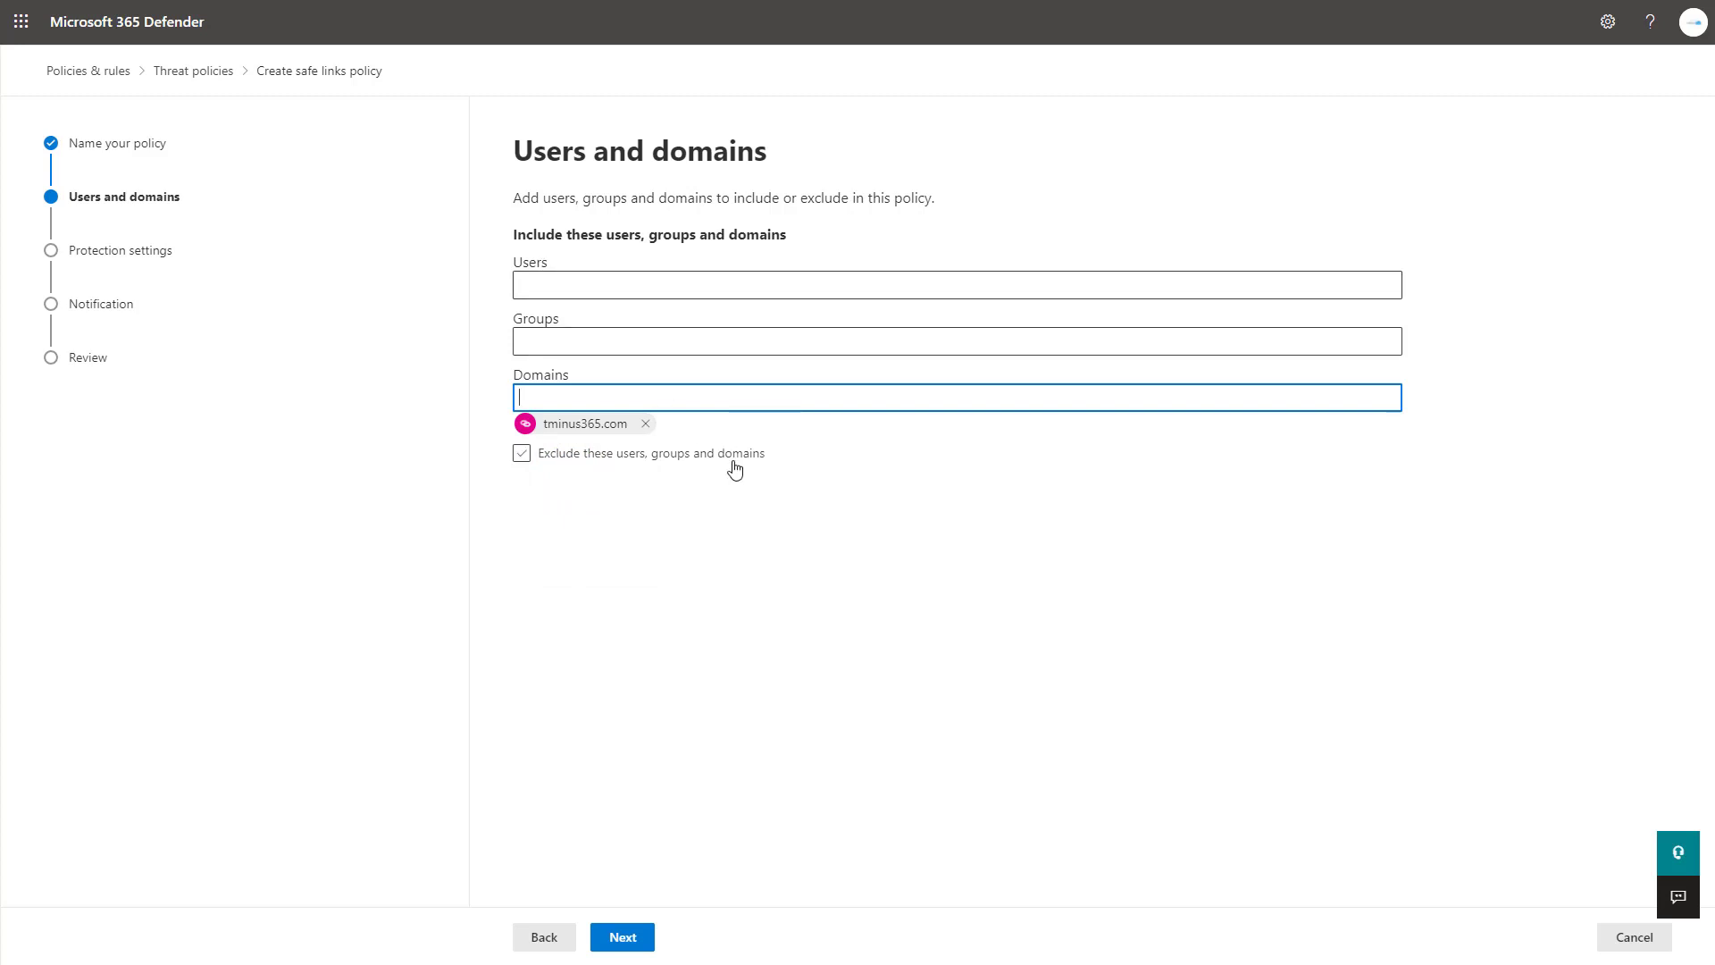
Turn On Safe Links for email messages and Microsoft Teams, and enable real-time URL scanning
click(648, 936)
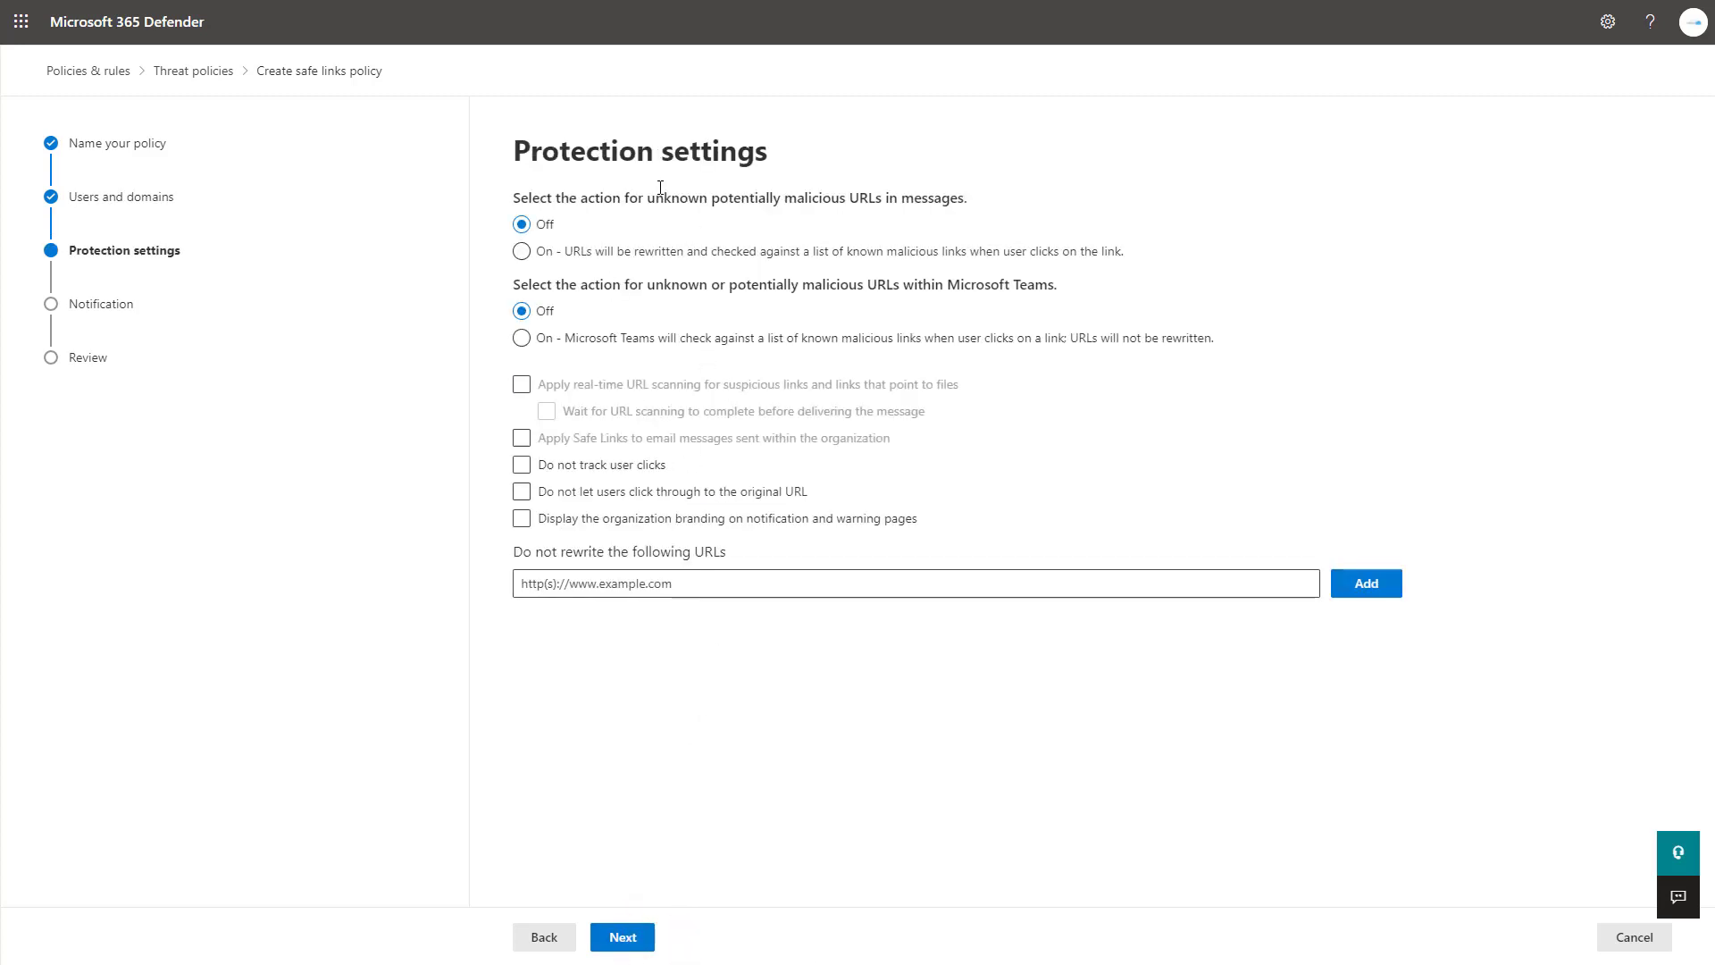
click(637, 251)
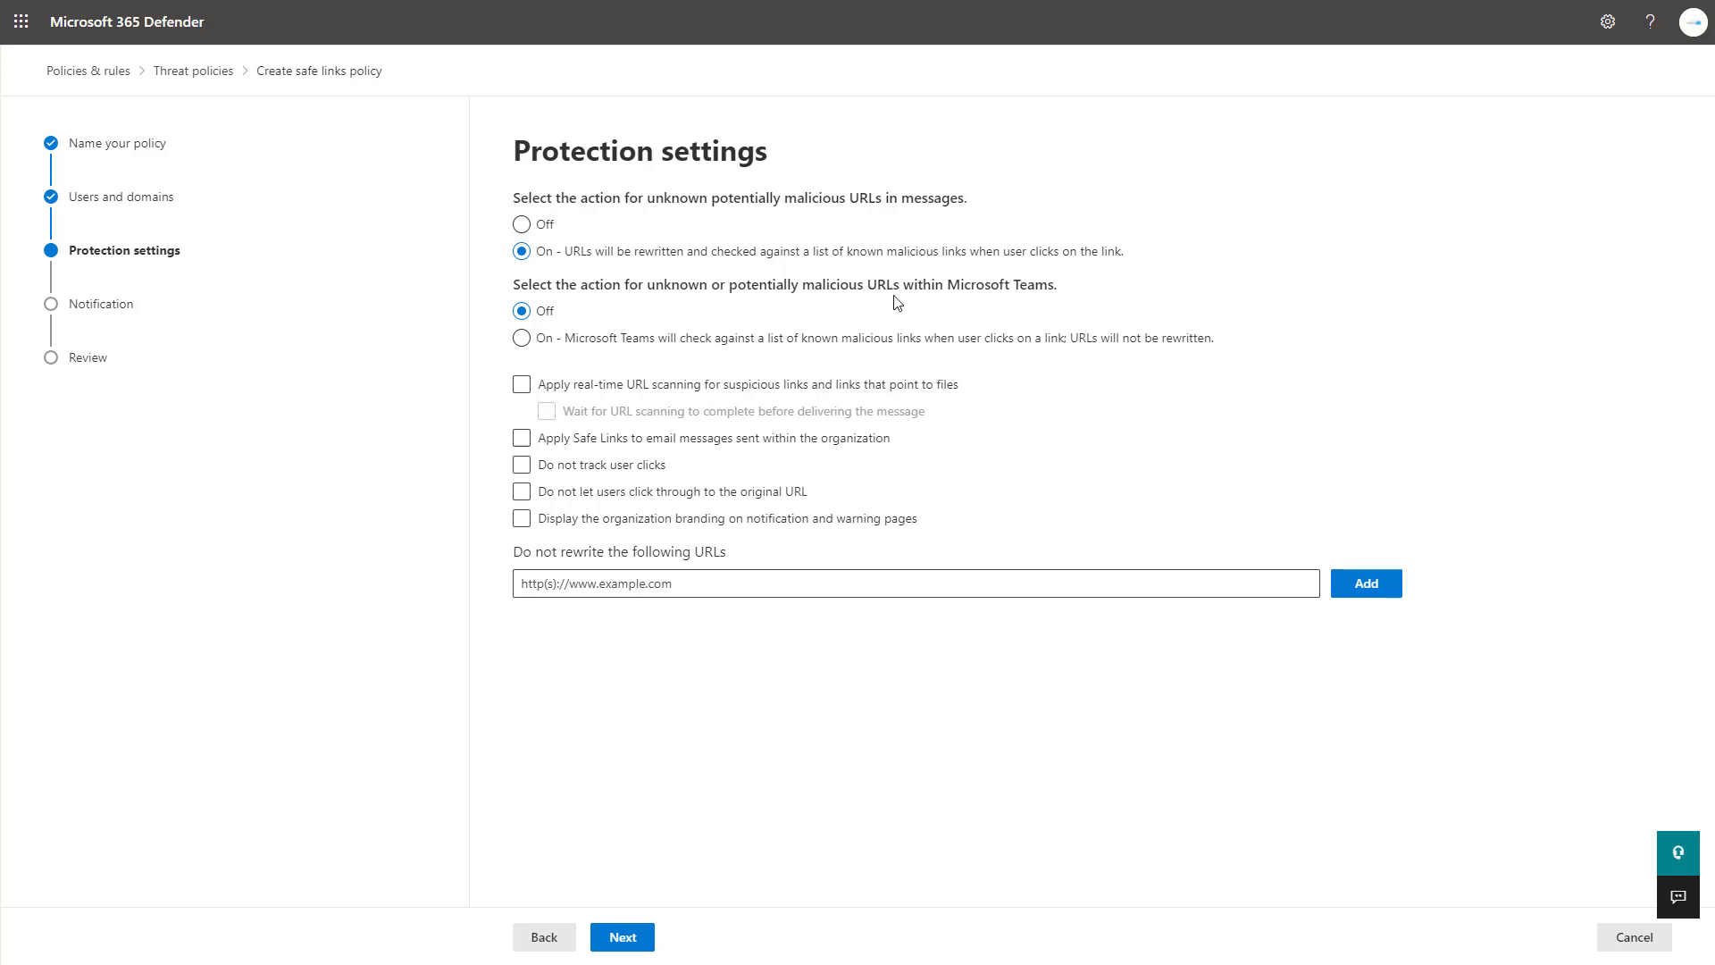
click(802, 339)
click(819, 384)
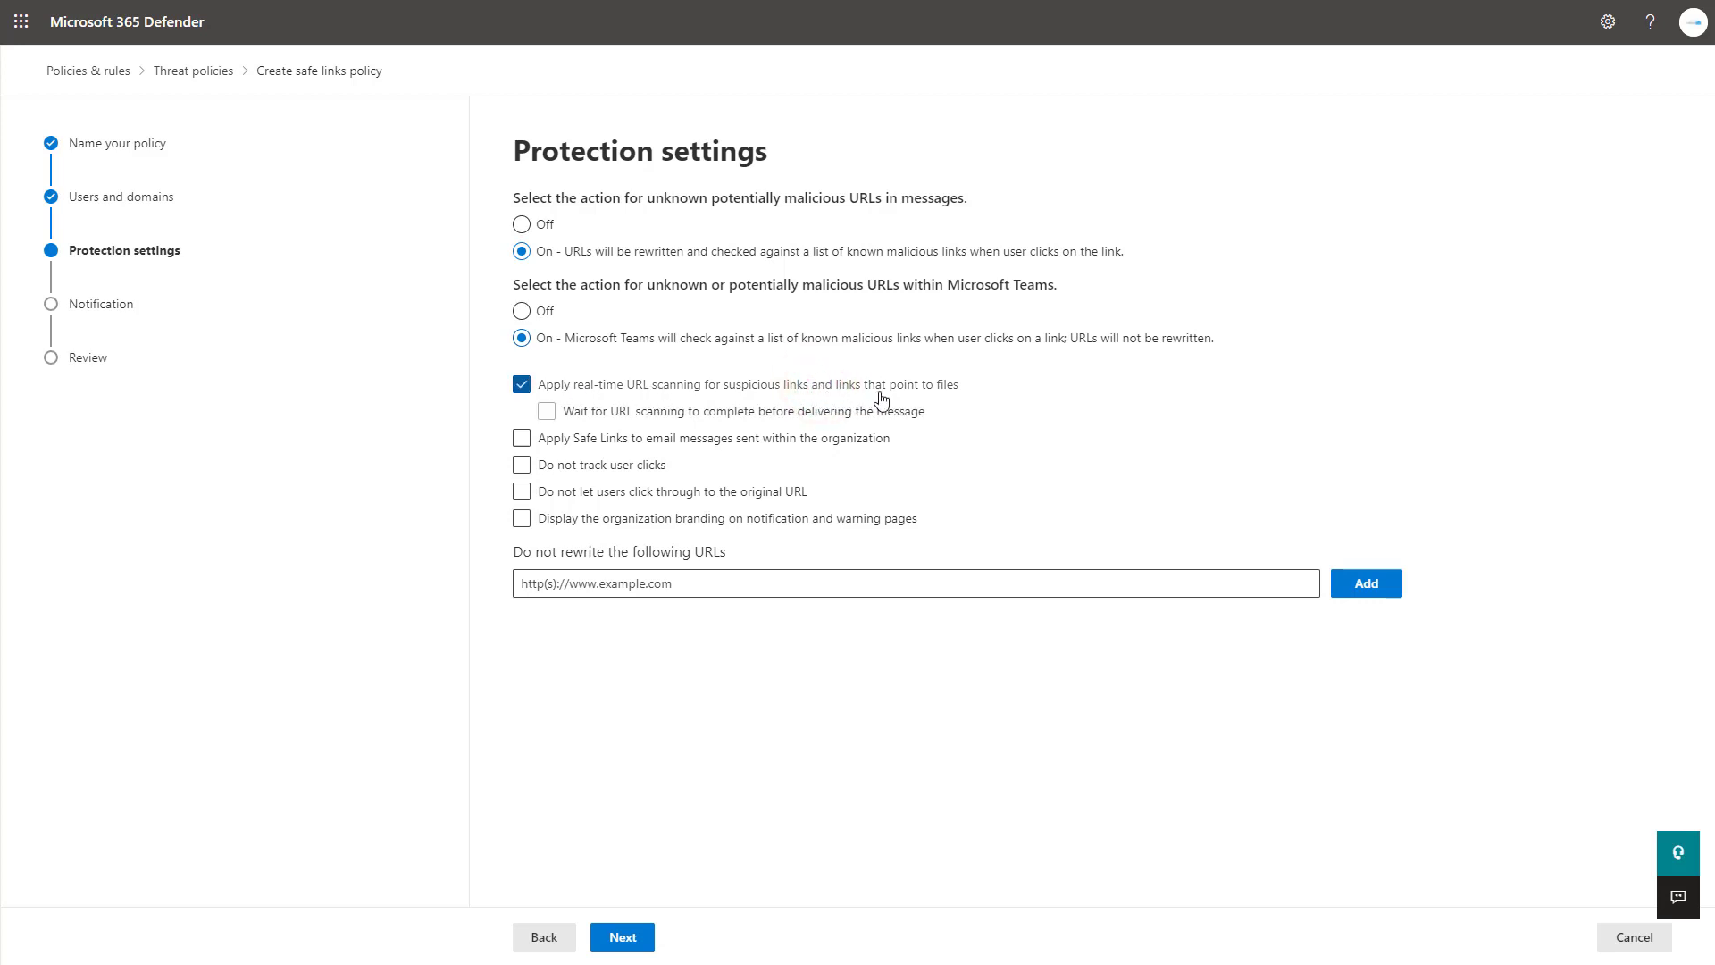
Enable Wait for URL scanning, internal-mail Safe Links, no click-through, and organization branding
click(720, 410)
click(638, 437)
click(588, 498)
click(661, 527)
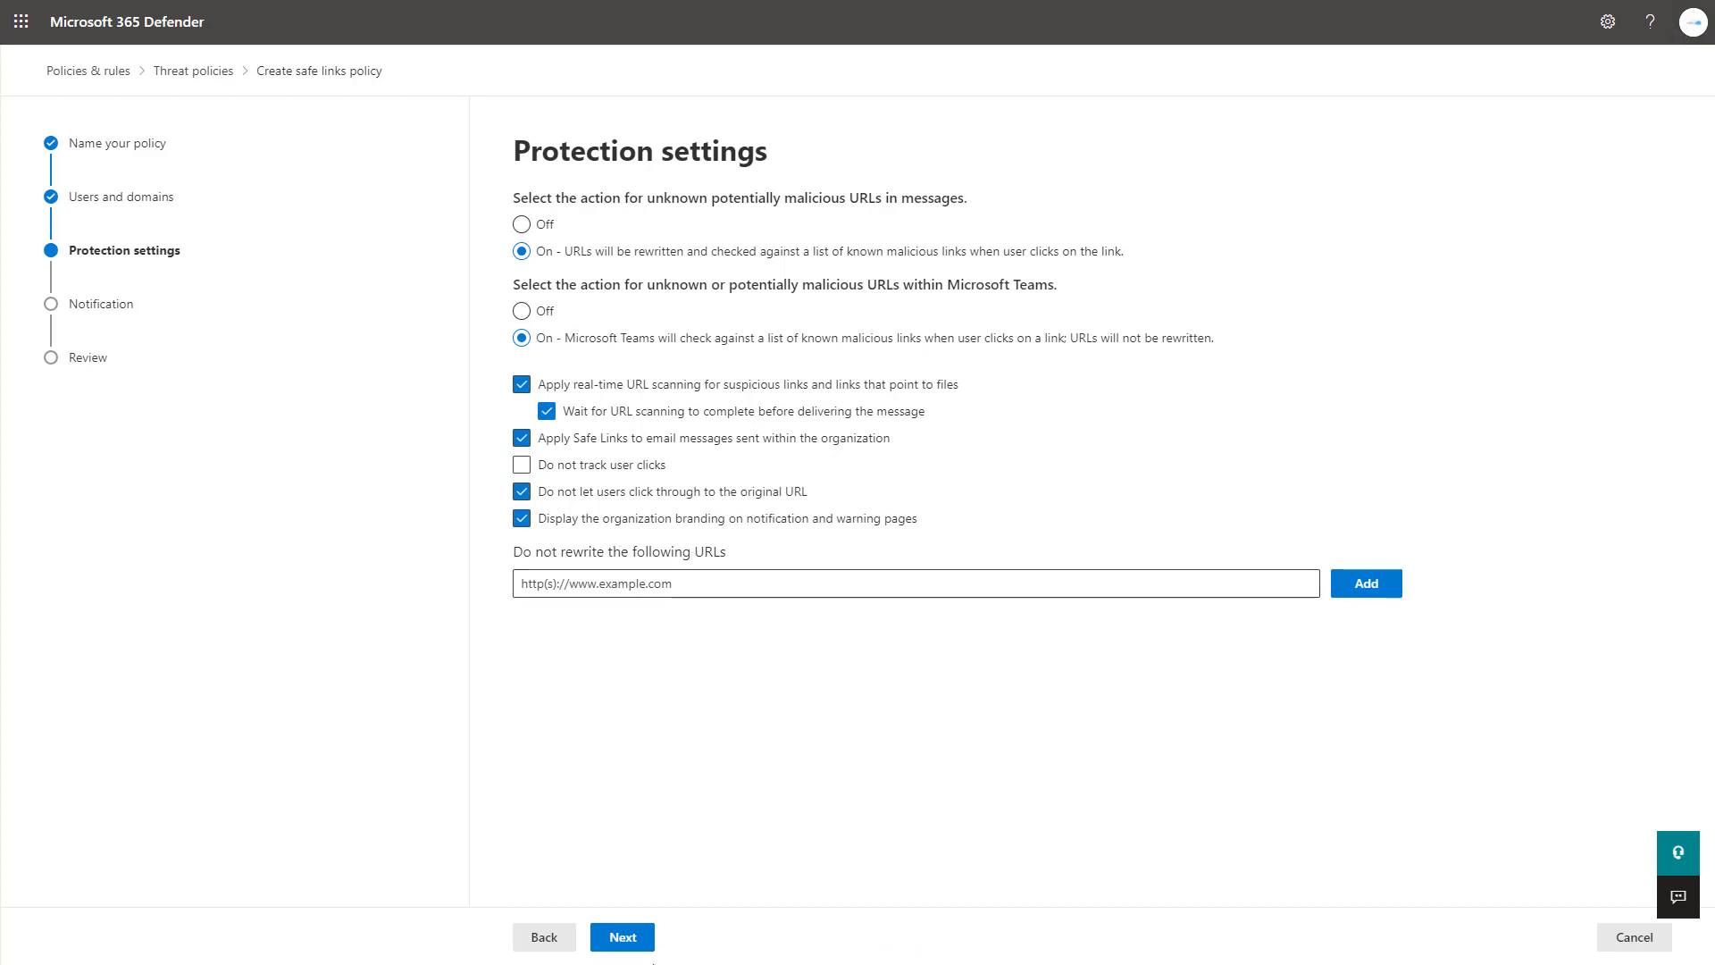
click(631, 936)
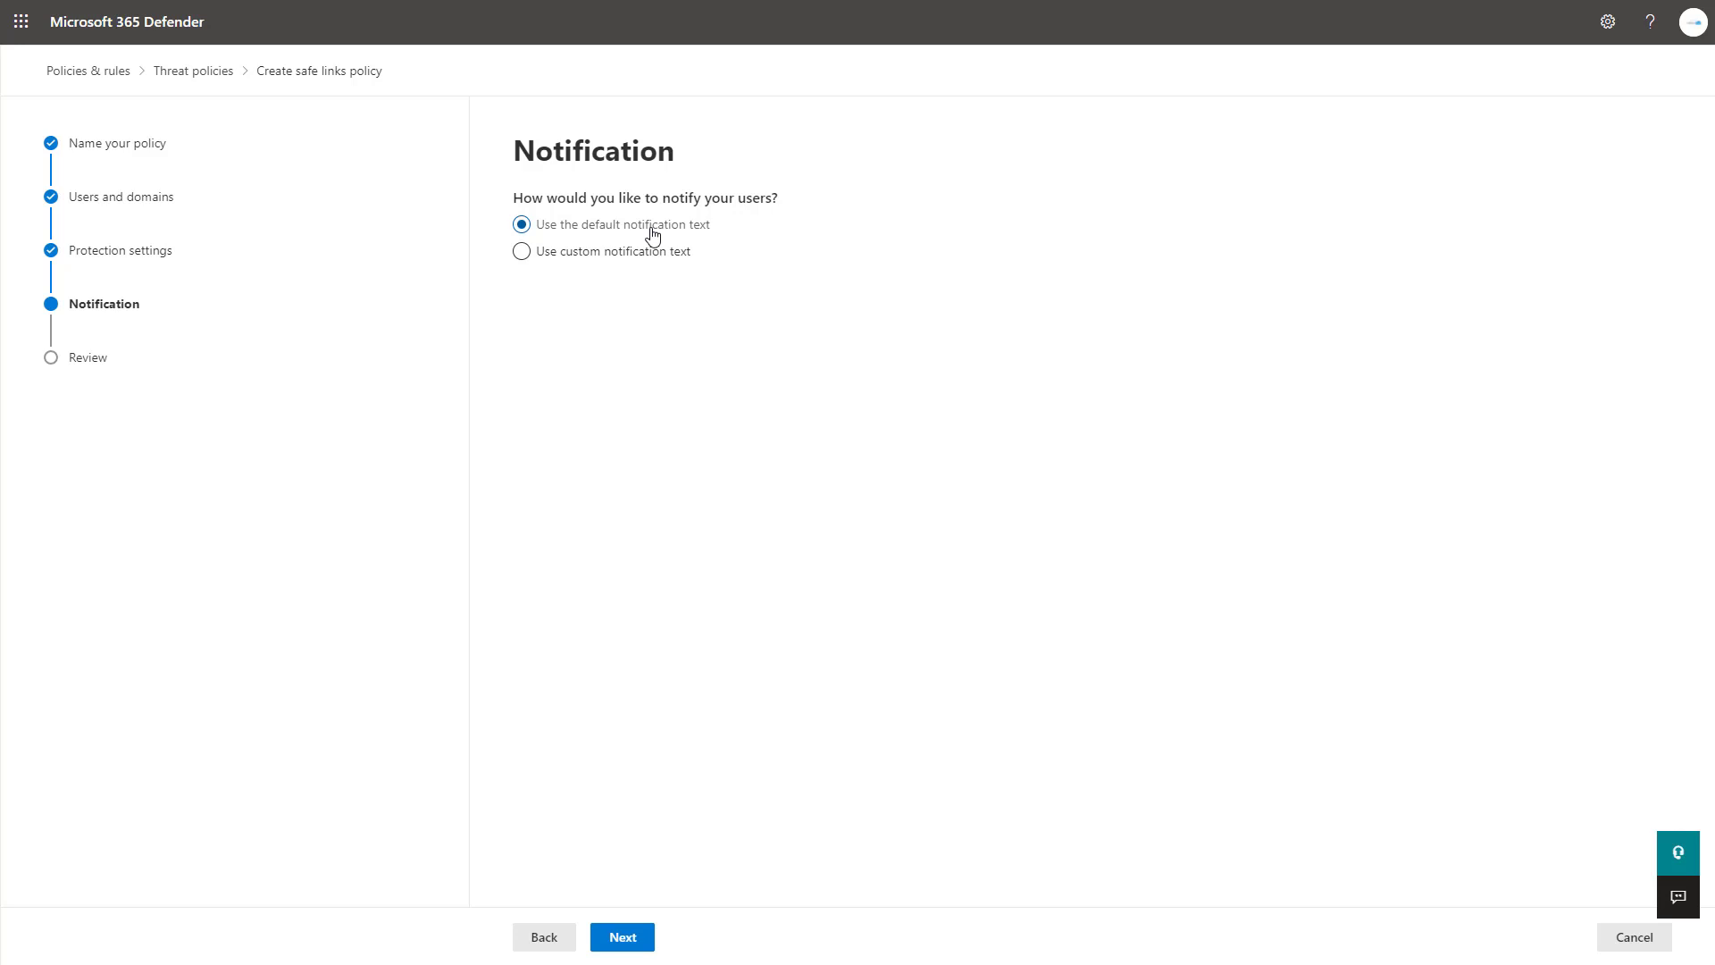
Keep 'Use the default notification text' selected instead of custom text
click(625, 254)
click(700, 367)
click(614, 224)
Review the policy summary and submit the Safe Links Default policy
click(636, 935)
scroll(724, 479, down, 3)
scroll(635, 569, up, 5)
scroll(741, 625, down, 5)
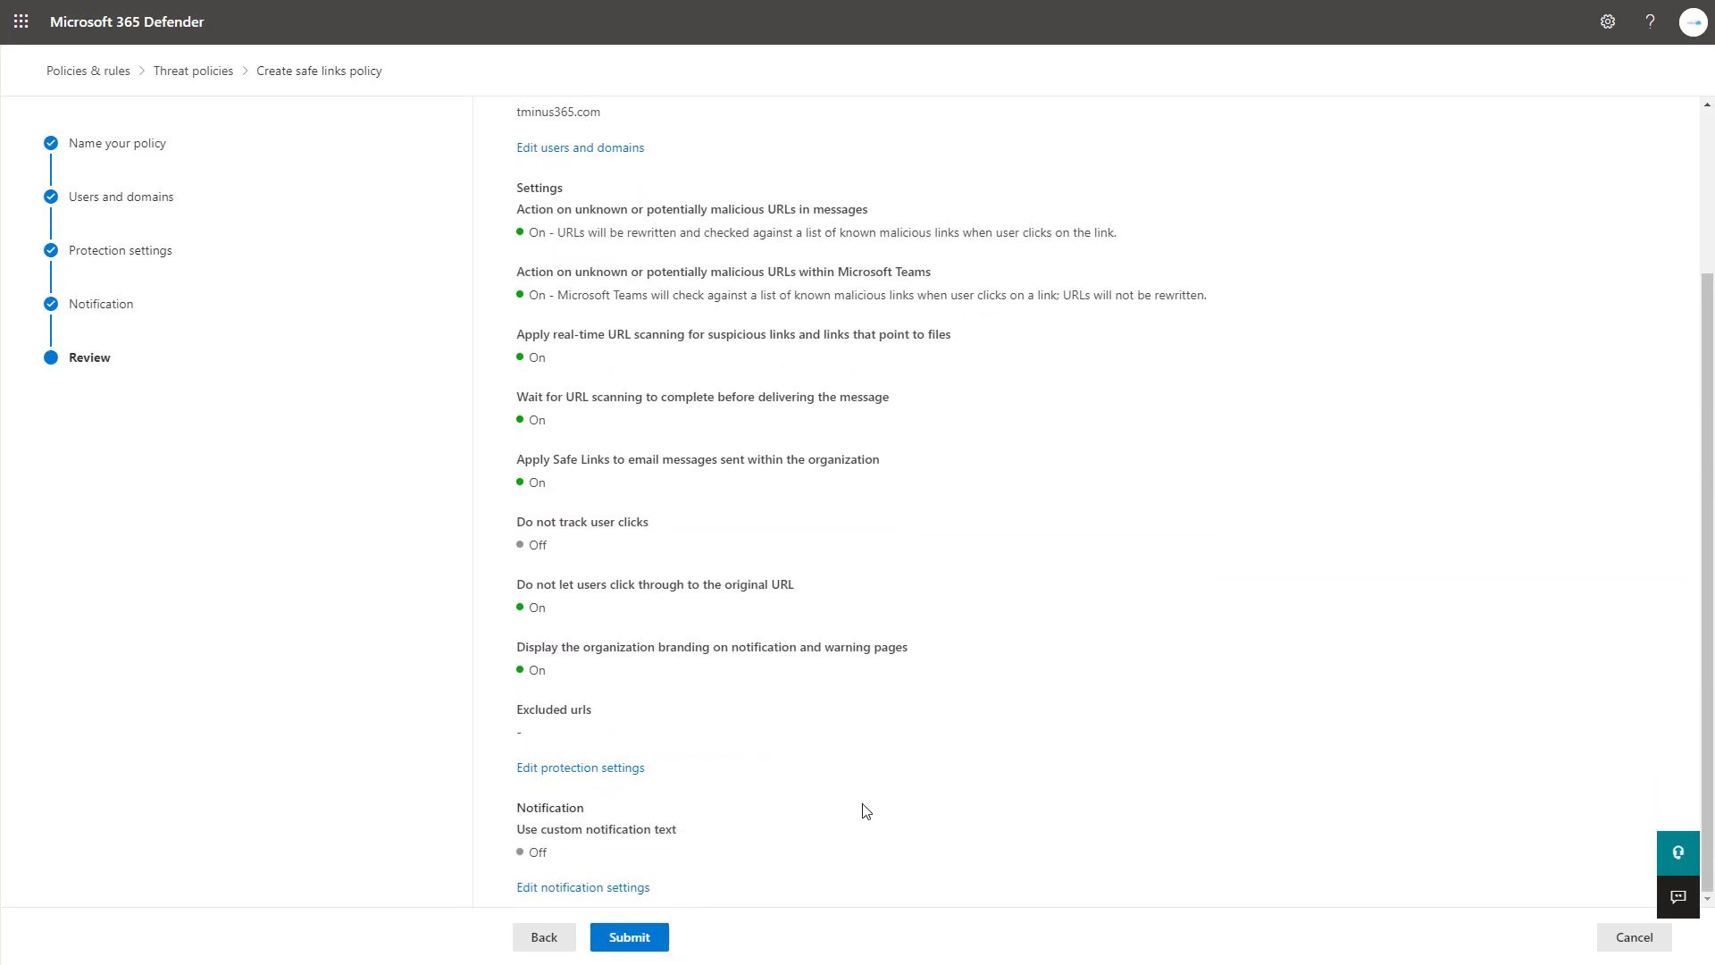
click(651, 943)
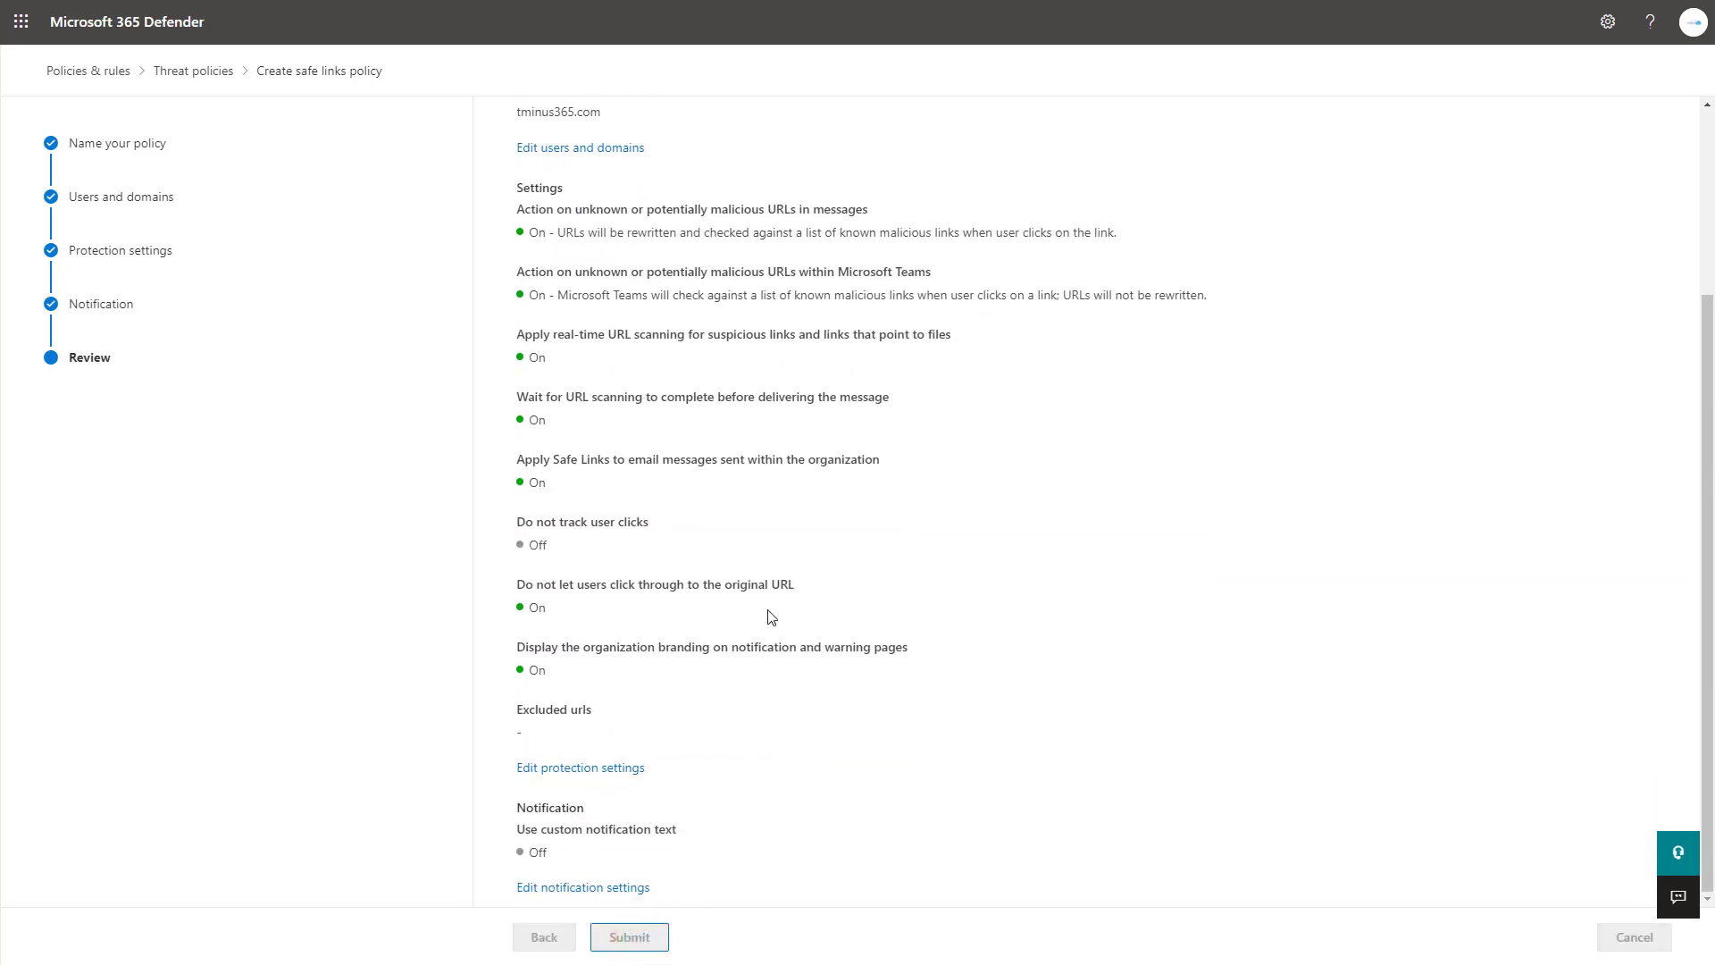
Raise Safe Links Default to priority 0 from its details flyout
click(546, 935)
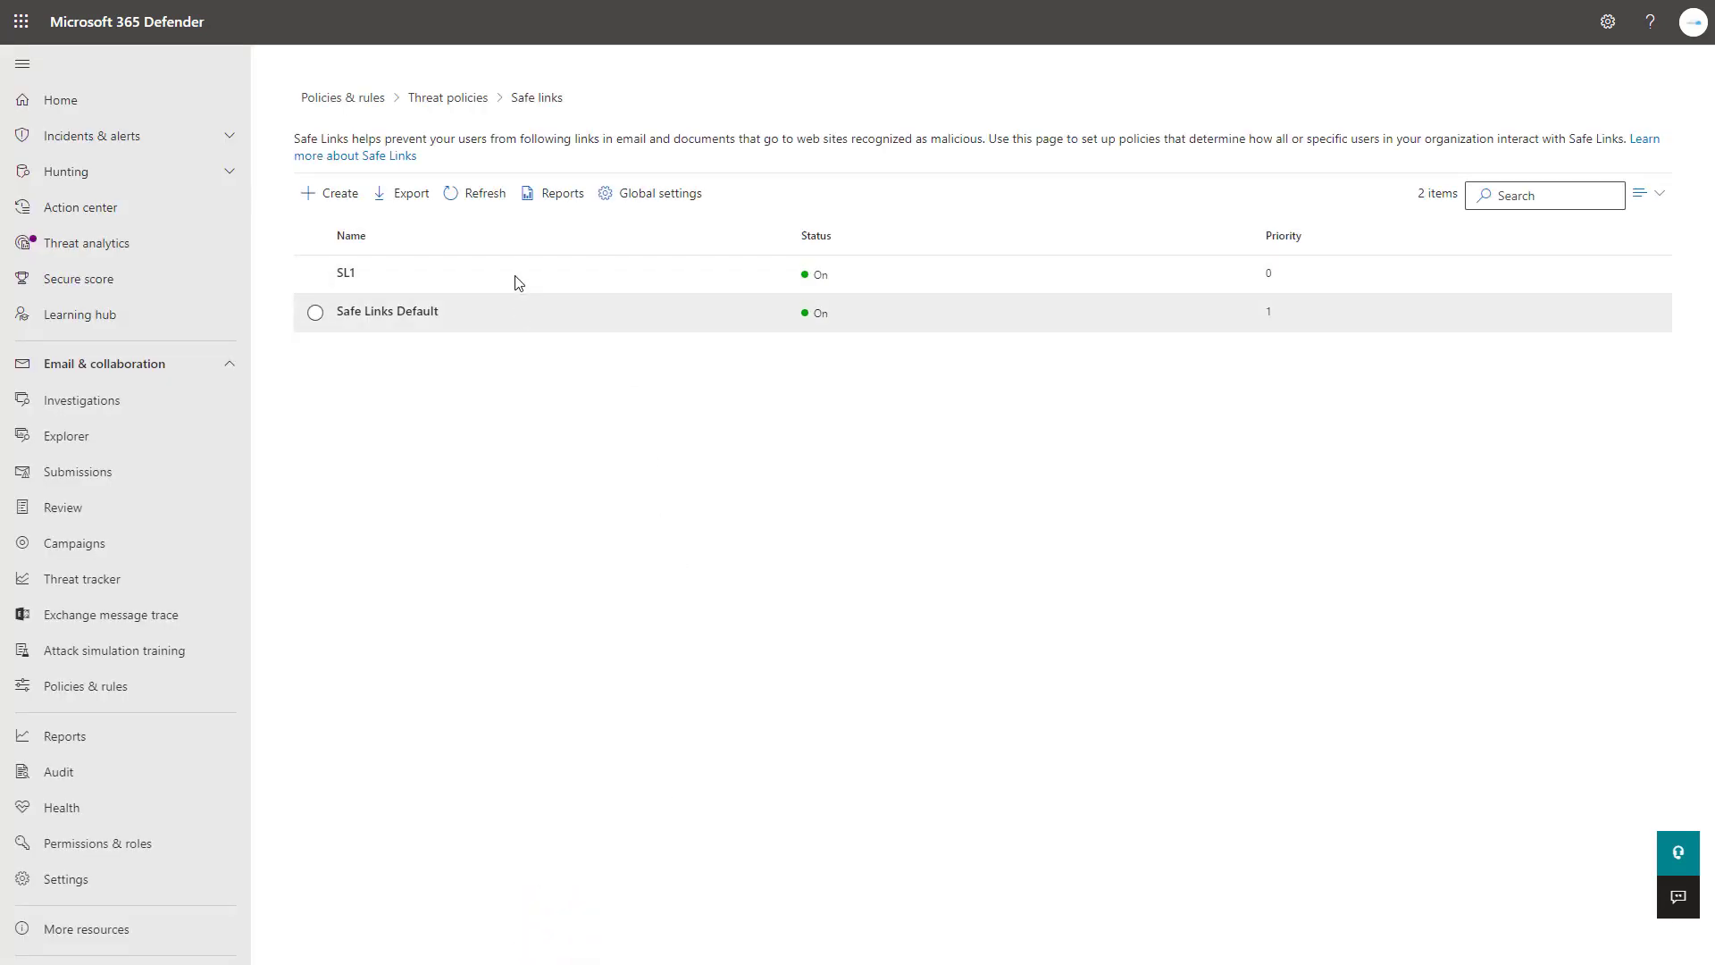
click(1254, 313)
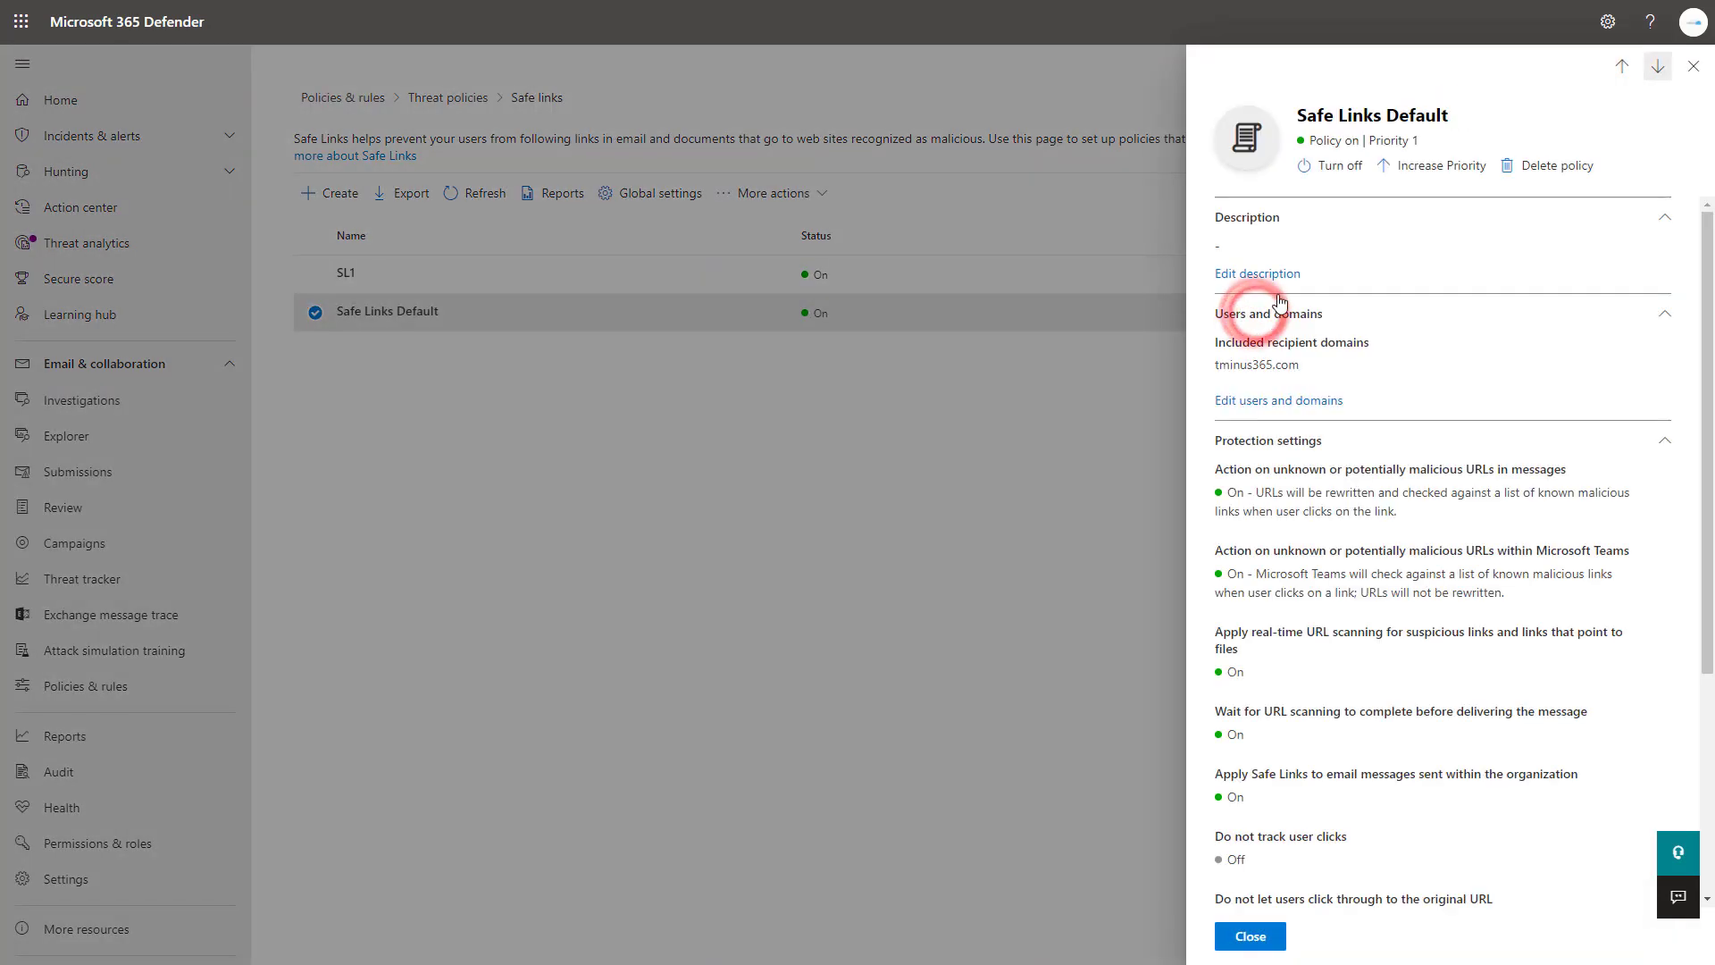
click(1401, 168)
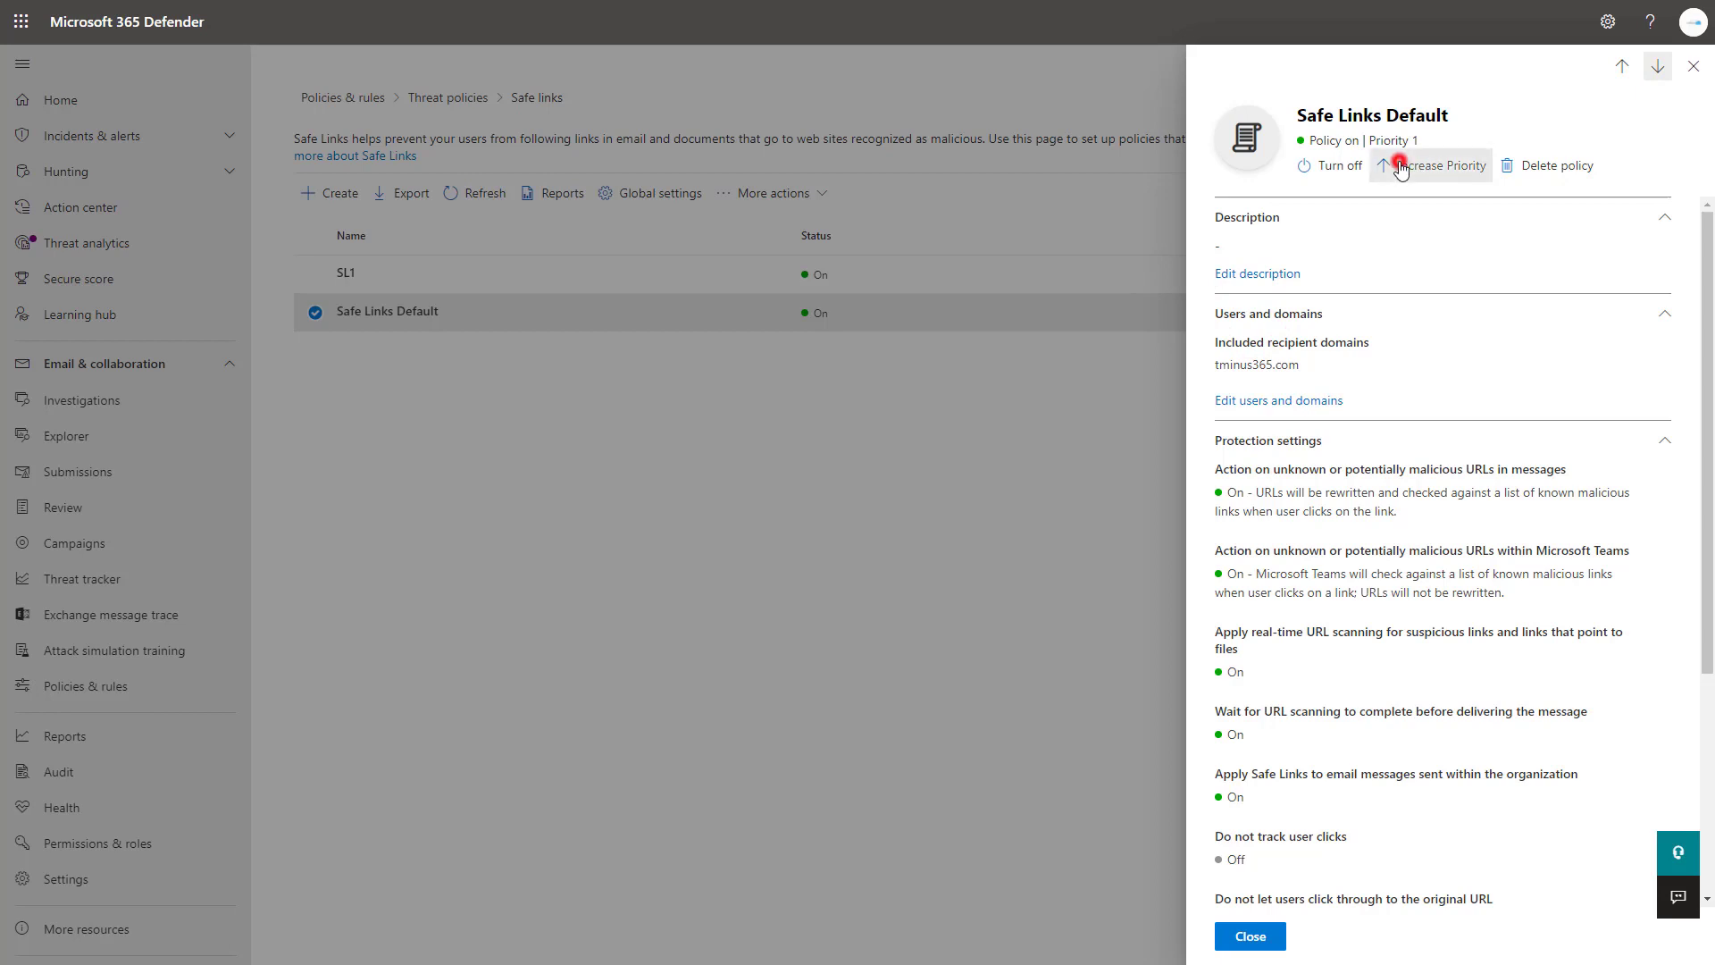
click(1694, 68)
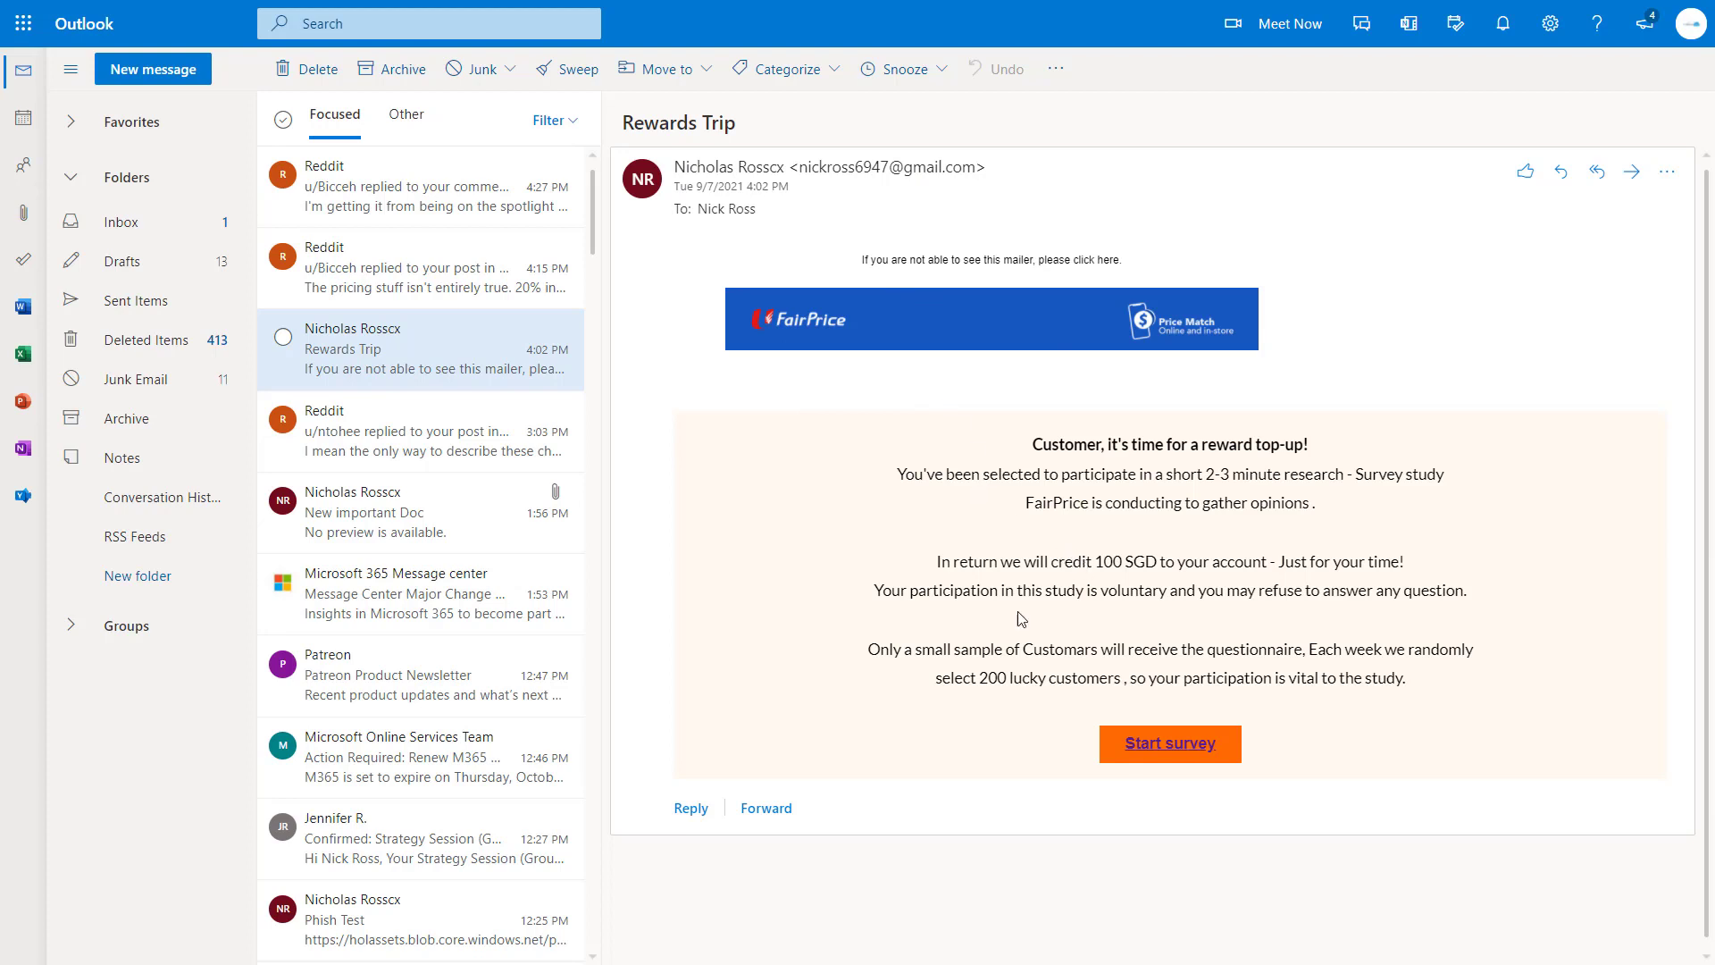
Follow the email's Start survey link to get the Safe Links warning page
click(1179, 745)
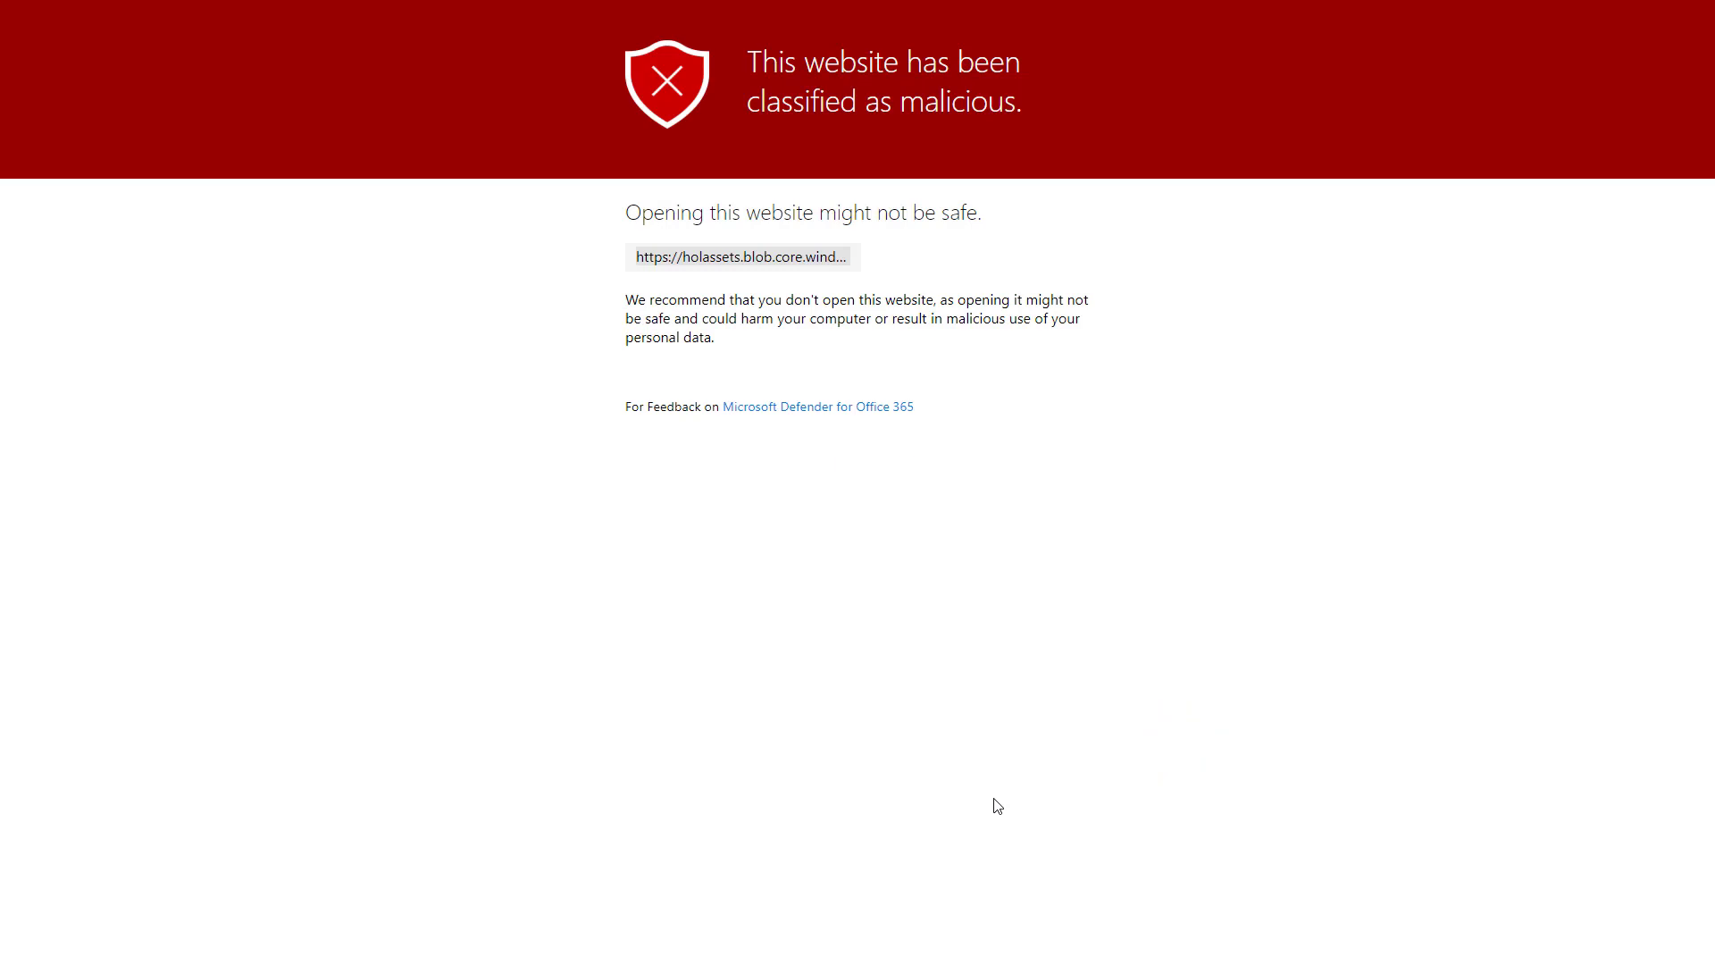